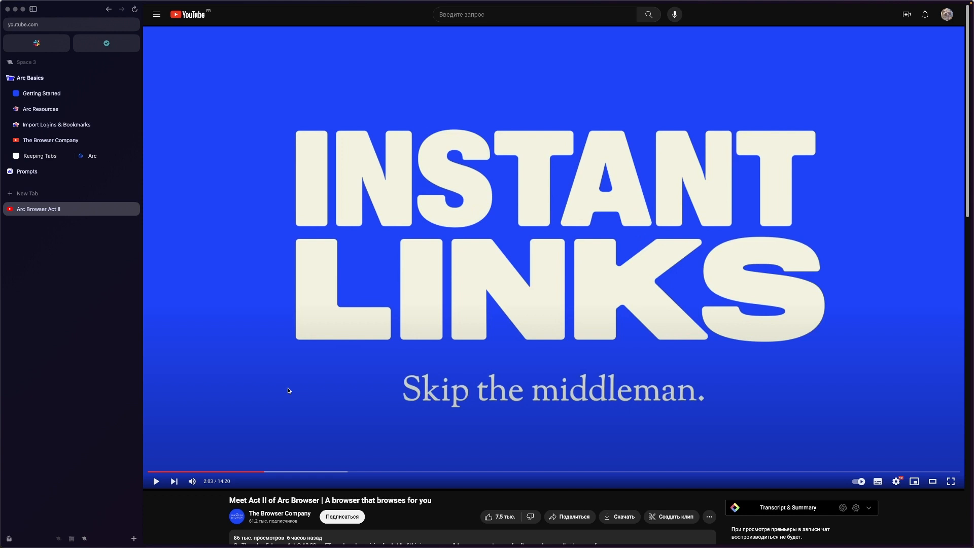
# Resume playback of the Arc Browser Act II announcement video on YouTube.
pyautogui.click(289, 390)
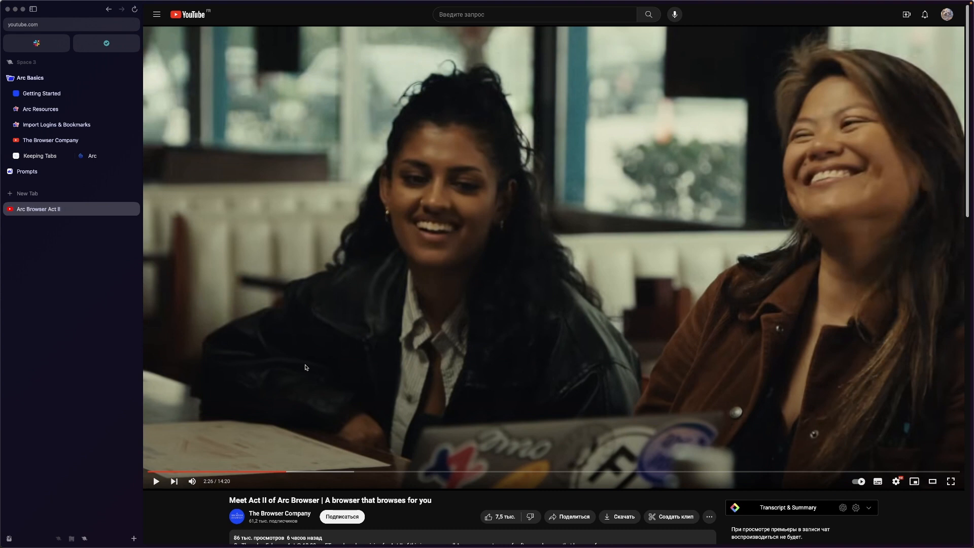
# Abandon a first new-tab search and rewind the Act II video to about 2:18, then pause it.
pyautogui.hotkey('ctrl', 't')
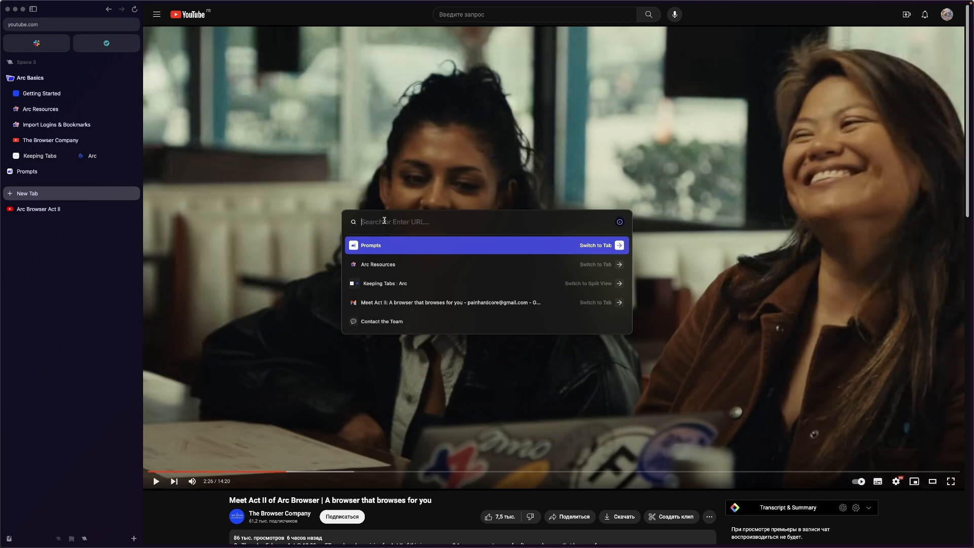
pyautogui.write('true detective season 4 trailer')
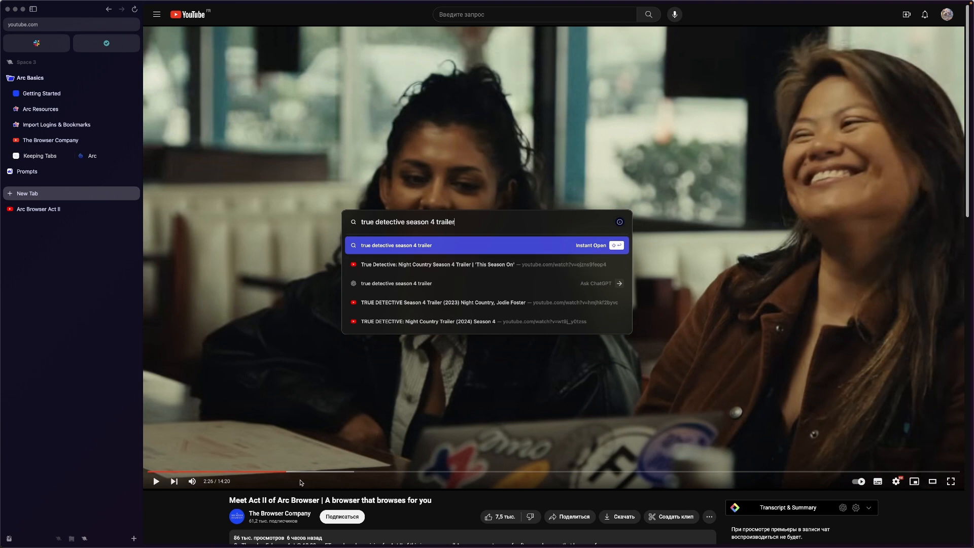
pyautogui.press('Escape')
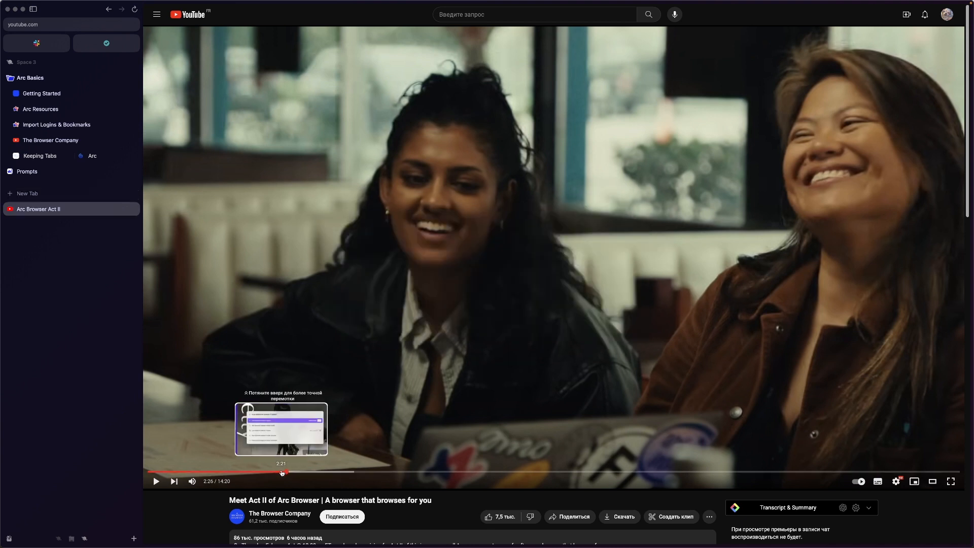
pyautogui.click(282, 472)
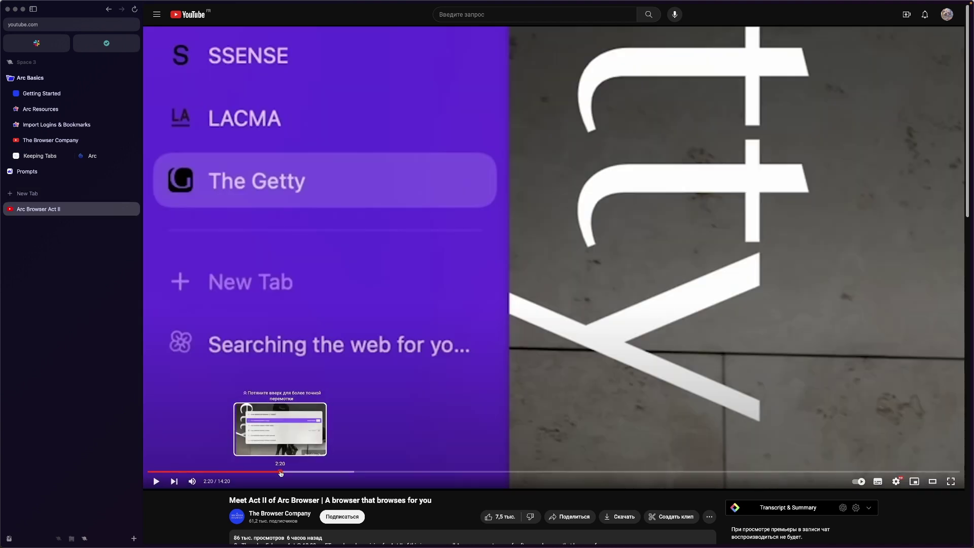
pyautogui.click(281, 473)
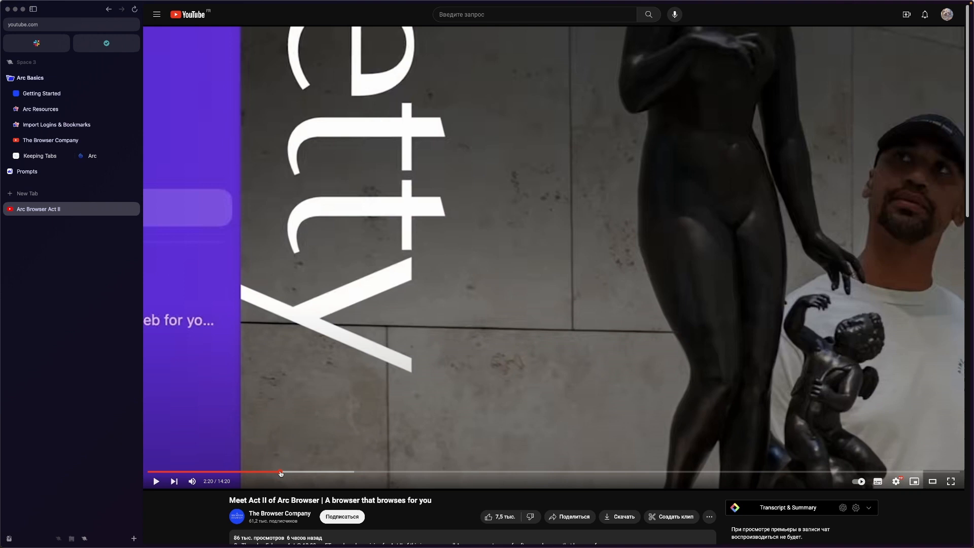
pyautogui.press('space')
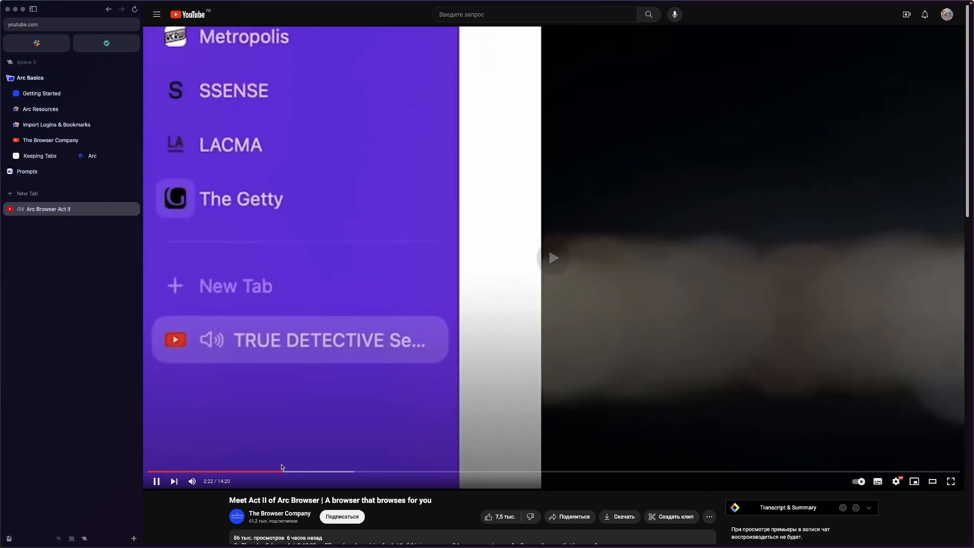
pyautogui.click(274, 473)
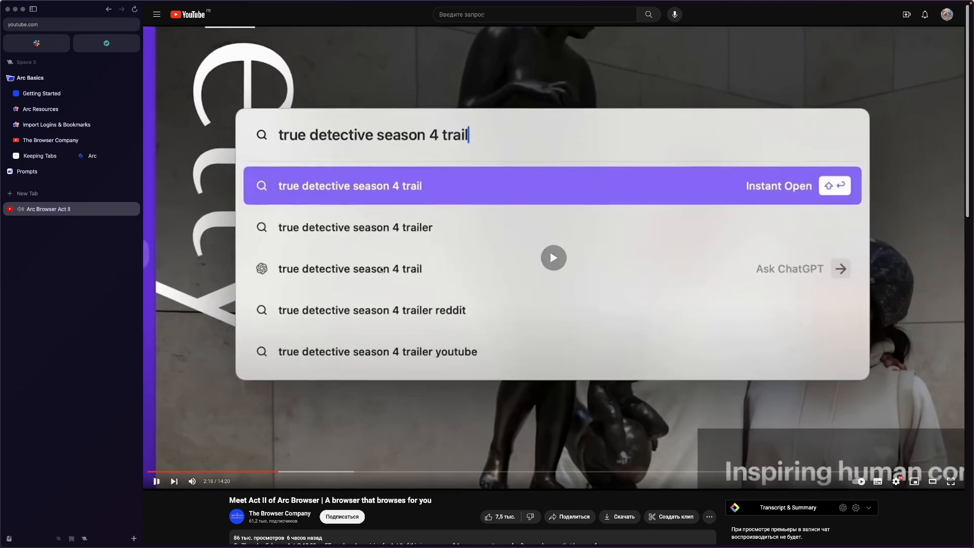
pyautogui.press('space')
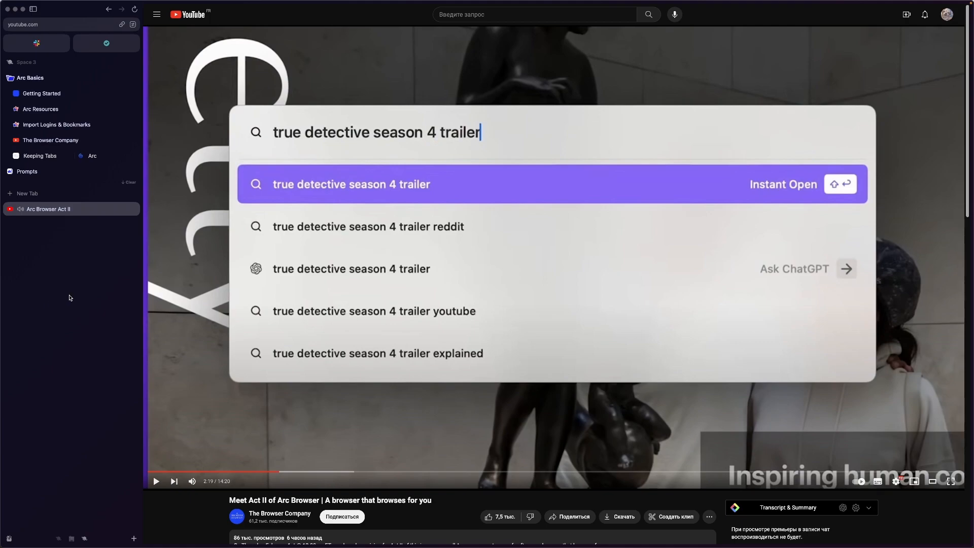
# Search 'true detective season 4 trailer' and Instant Open the top result in a new tab.
pyautogui.press('super+t')
pyautogui.write('true detective season 4 trailer')
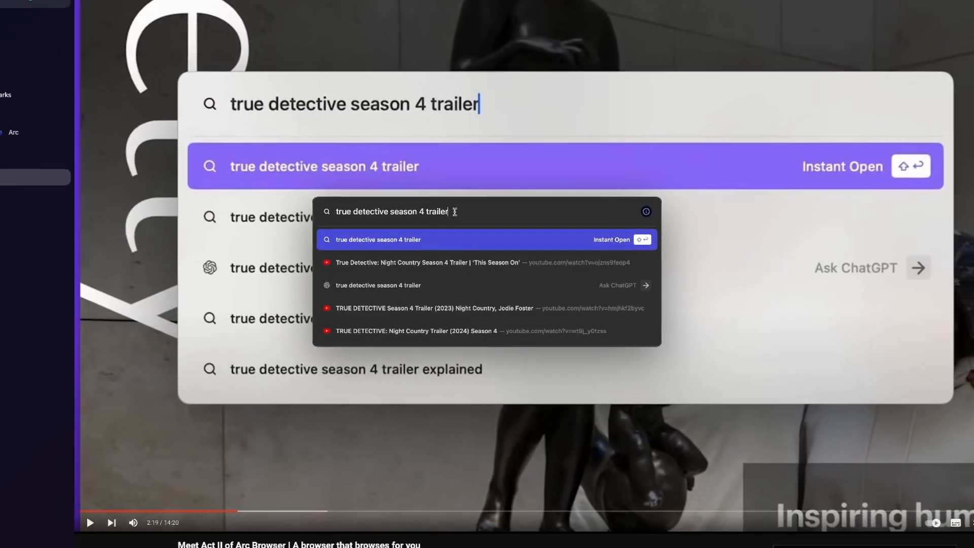
pyautogui.press('Escape')
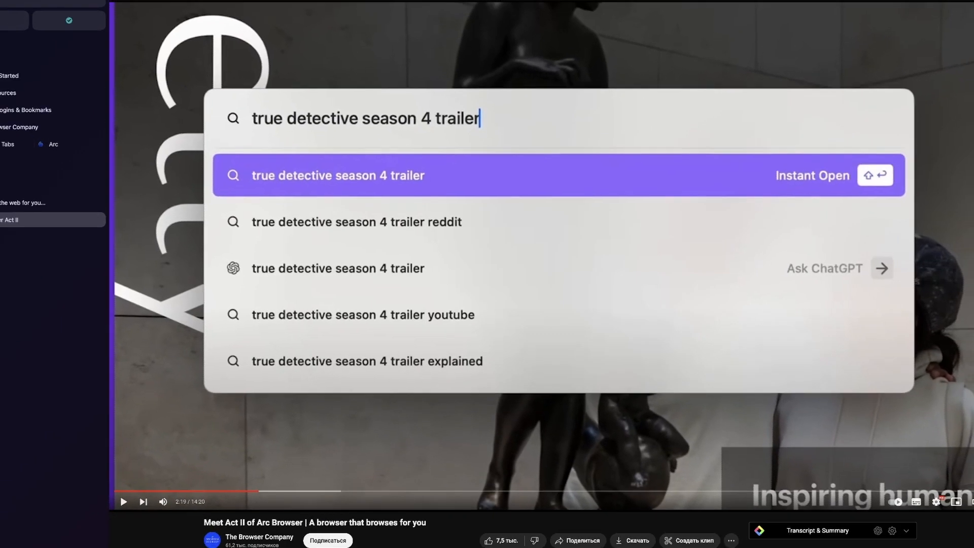
pyautogui.hotkey('shift', 'Return')
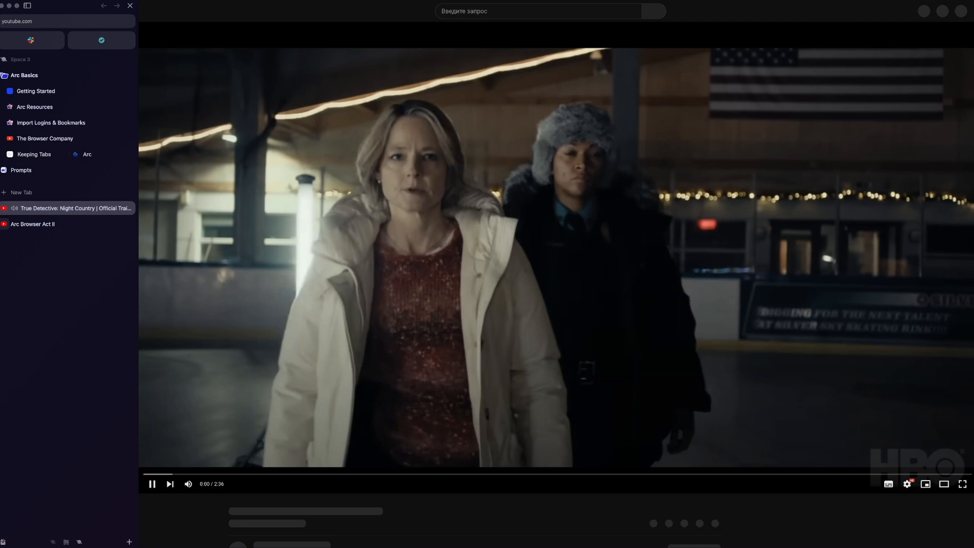
# Pause the trailer, return to the Act II video, play it briefly and pause again.
pyautogui.press('space')
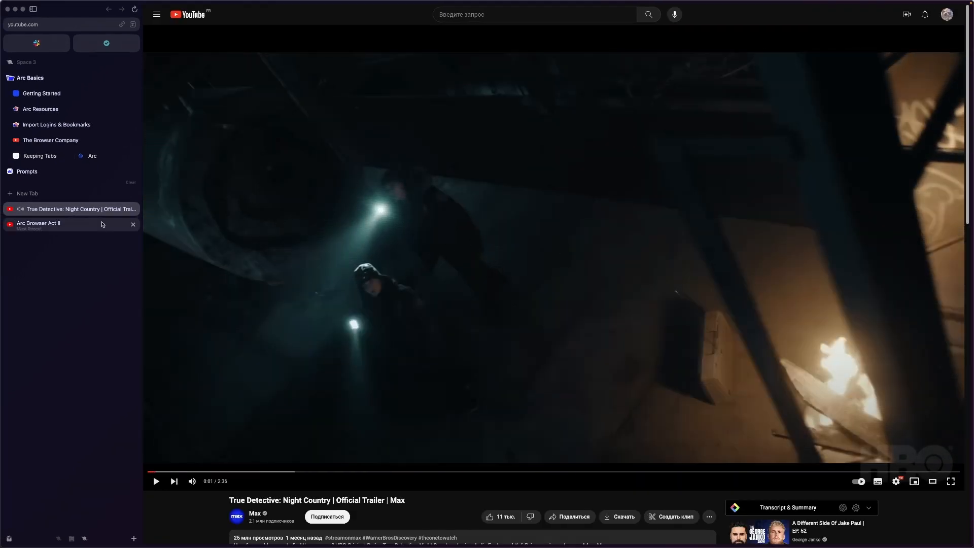
pyautogui.click(103, 223)
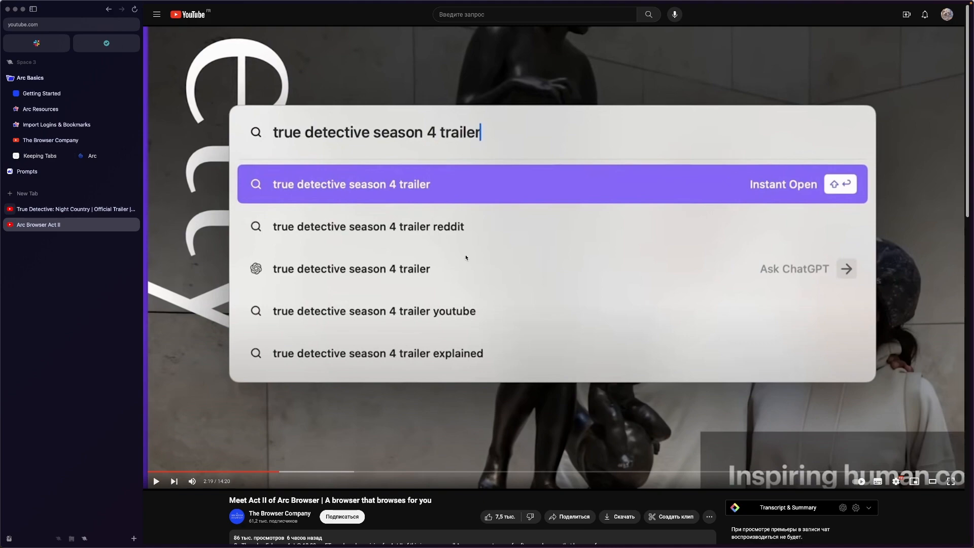
pyautogui.click(465, 258)
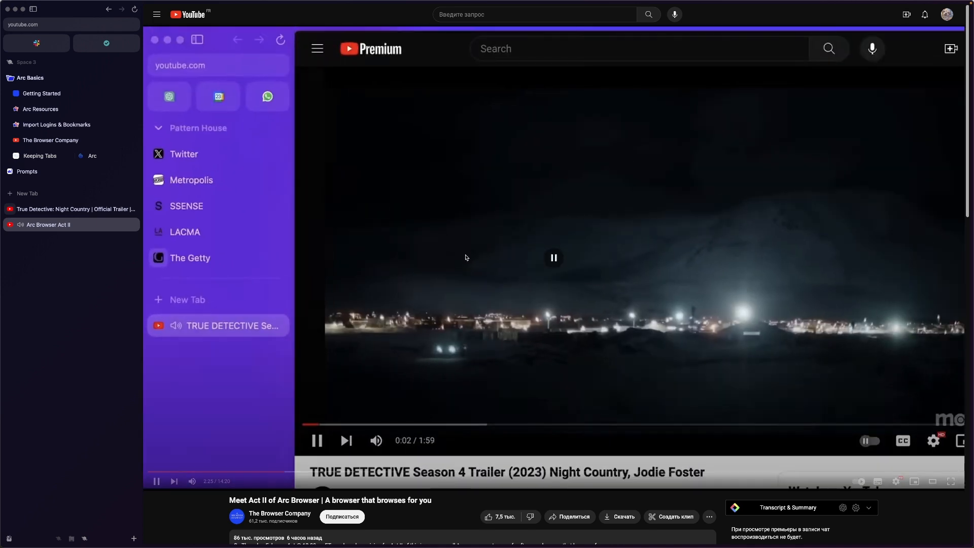
pyautogui.click(466, 258)
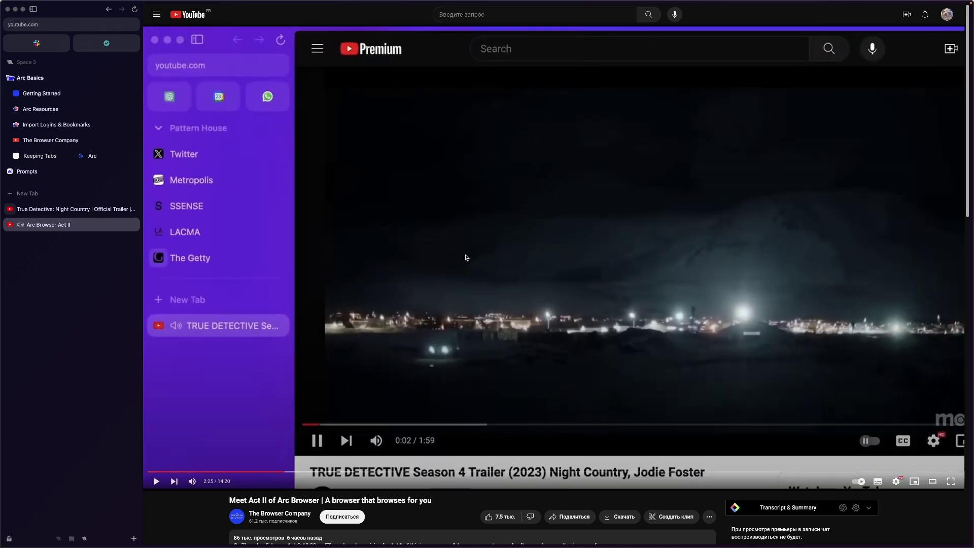
# Check the True Detective trailer tab, then come back to the Act II video tab.
pyautogui.click(99, 211)
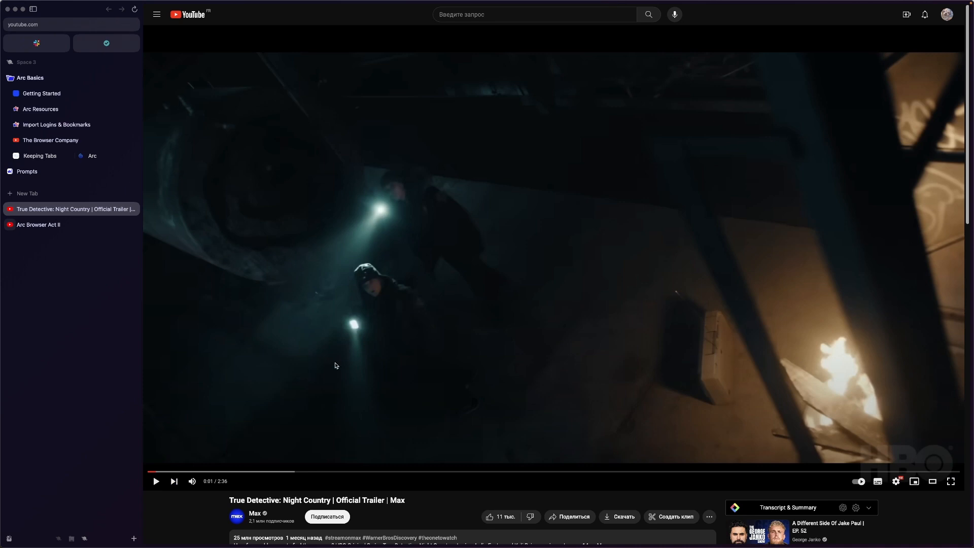
pyautogui.scroll(-3, 347, 374)
pyautogui.scroll(-2, 348, 373)
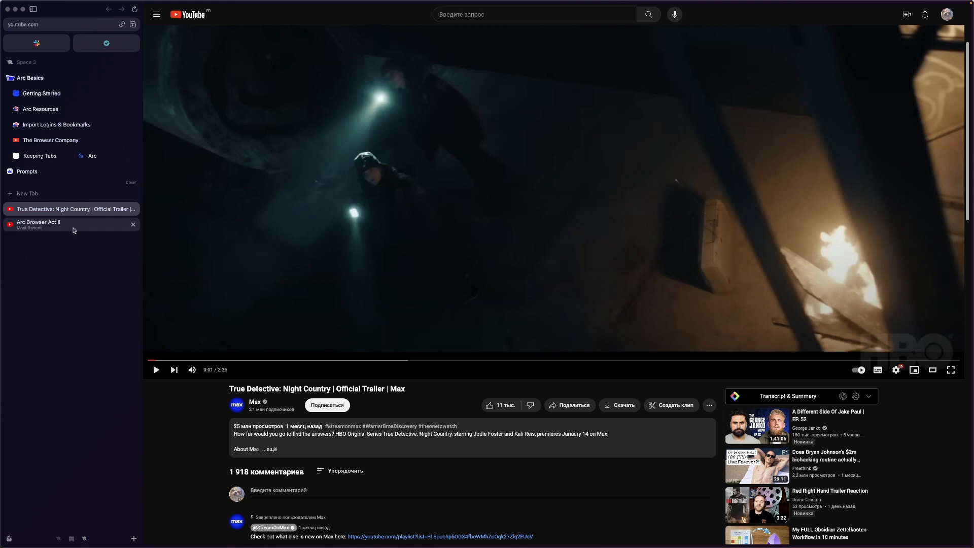
pyautogui.moveTo(45, 223)
pyautogui.click(74, 225)
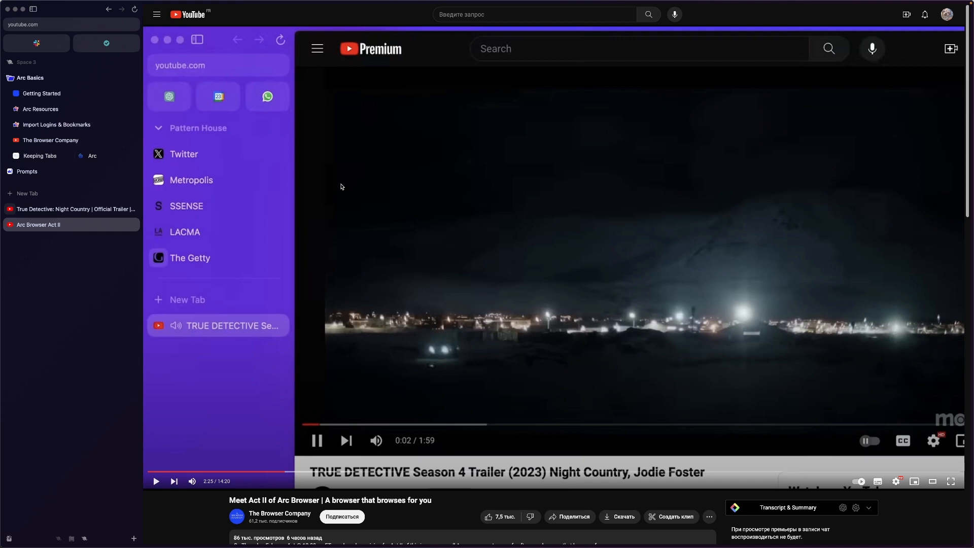
# Start a new-tab search and select the whole edited trailer query for a folder request.
pyautogui.press('super+t')
pyautogui.write('true detective season 4 trailer')
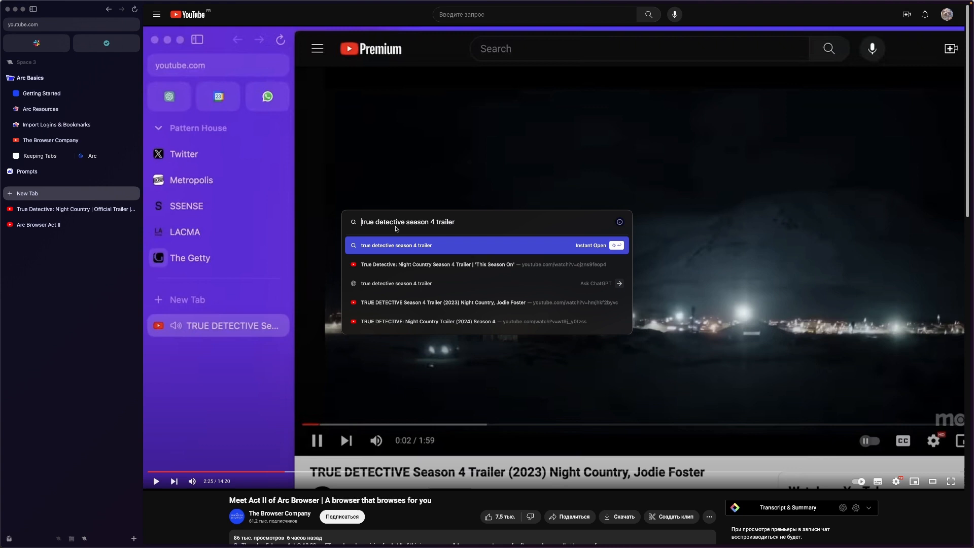
pyautogui.write('folde')
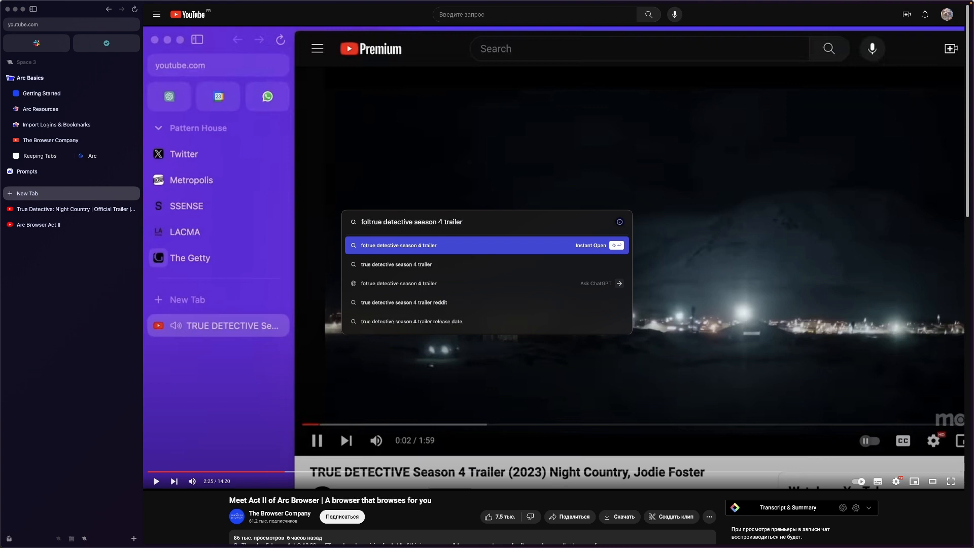
pyautogui.write('r')
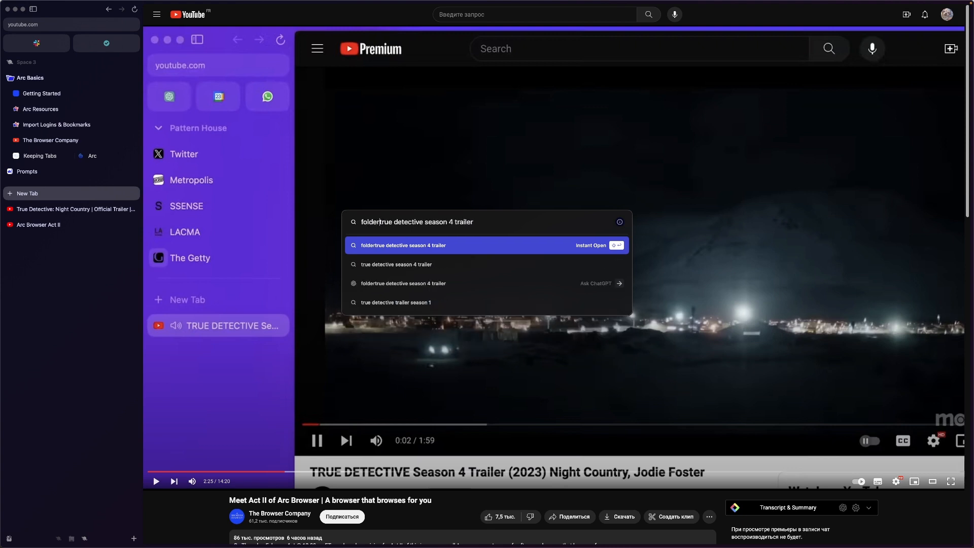
pyautogui.hotkey('ctrl', 'a')
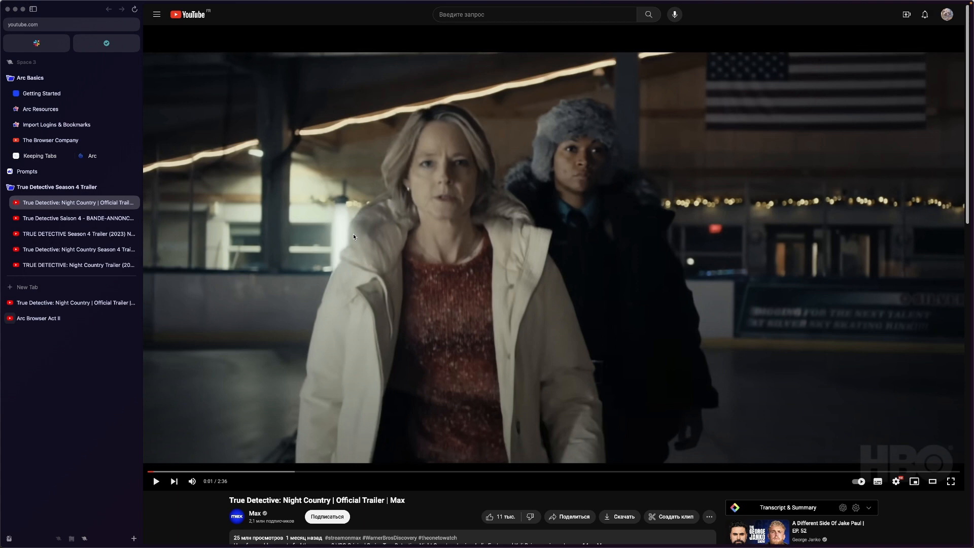
# Play and pause the French Saison 4 trailer, then the 2023 ONE Media trailer.
pyautogui.click(77, 218)
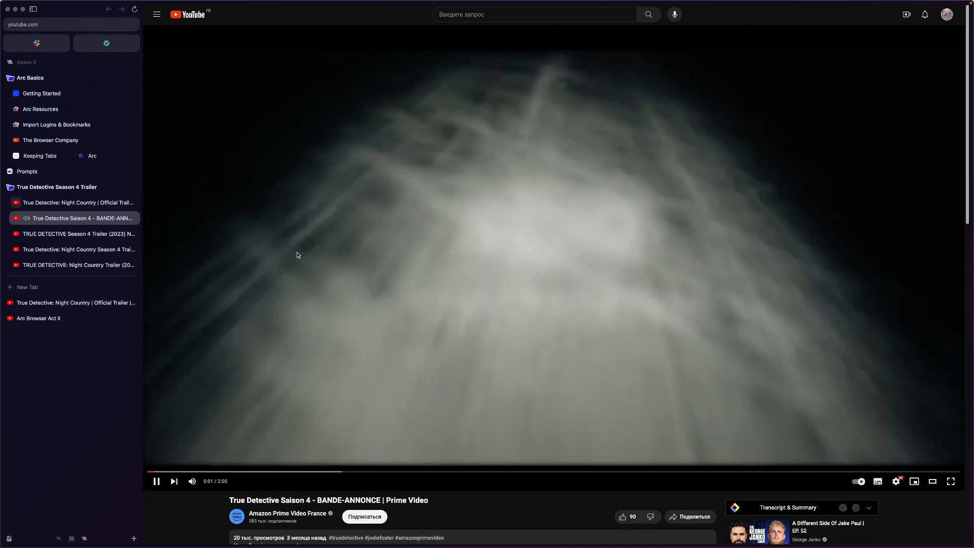
pyautogui.click(319, 284)
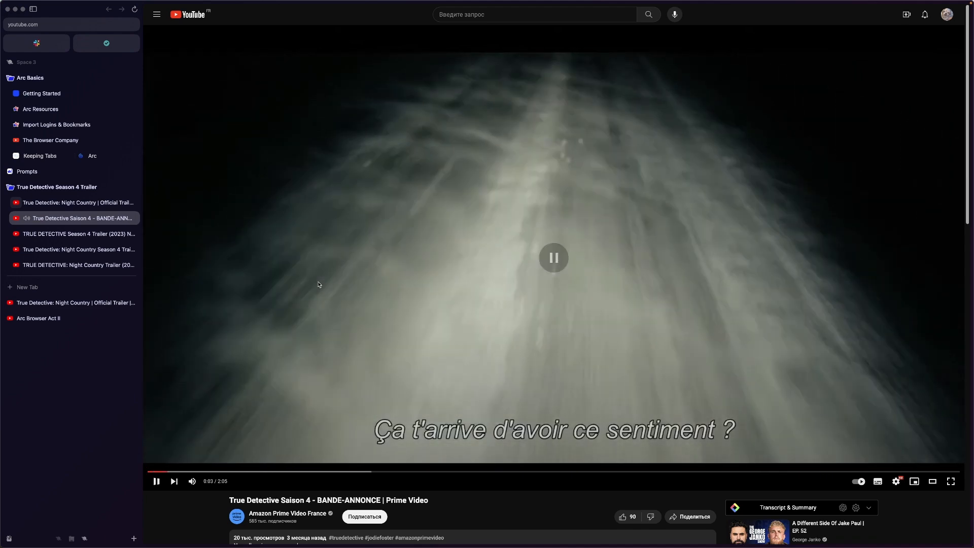
pyautogui.click(46, 234)
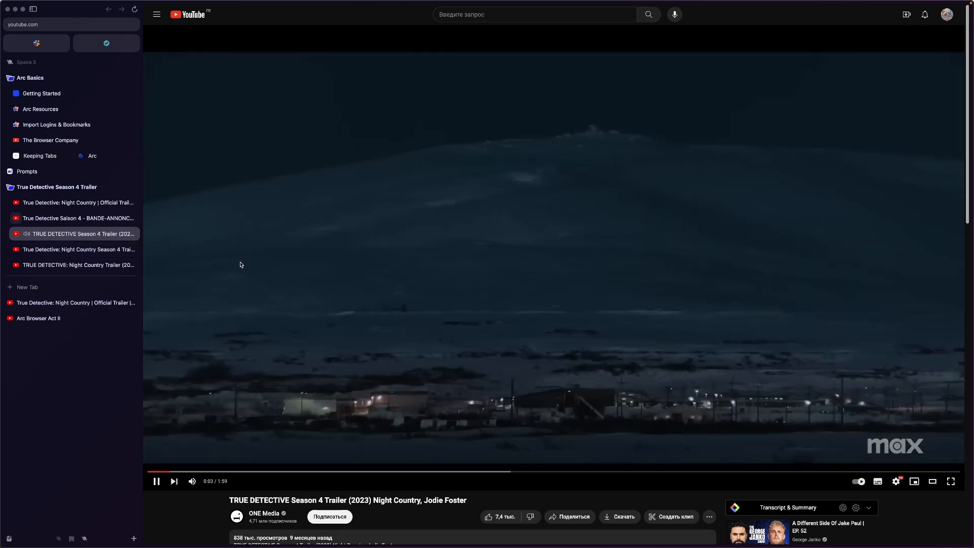
pyautogui.click(240, 265)
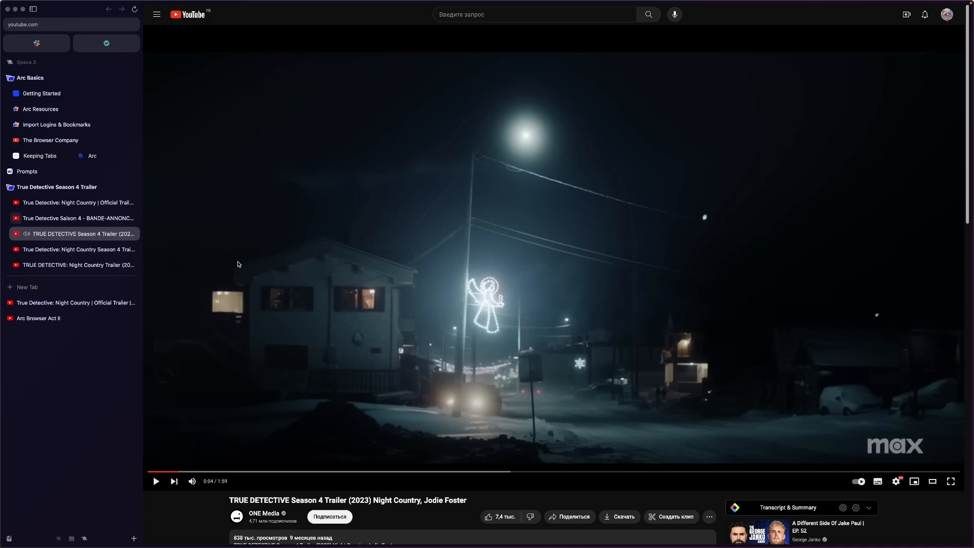
pyautogui.scroll(-1, 245, 270)
pyautogui.scroll(-3, 246, 270)
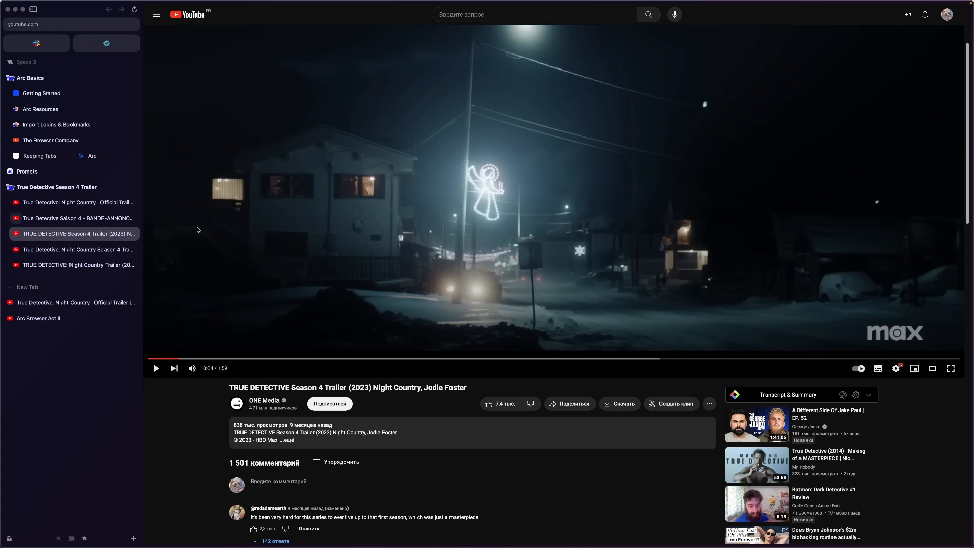
# Search Google for 'true detective season 4 trailer' in a new tab, dropping the folder prefix.
pyautogui.press('super+t')
pyautogui.write('folder true detective season 4 trailer')
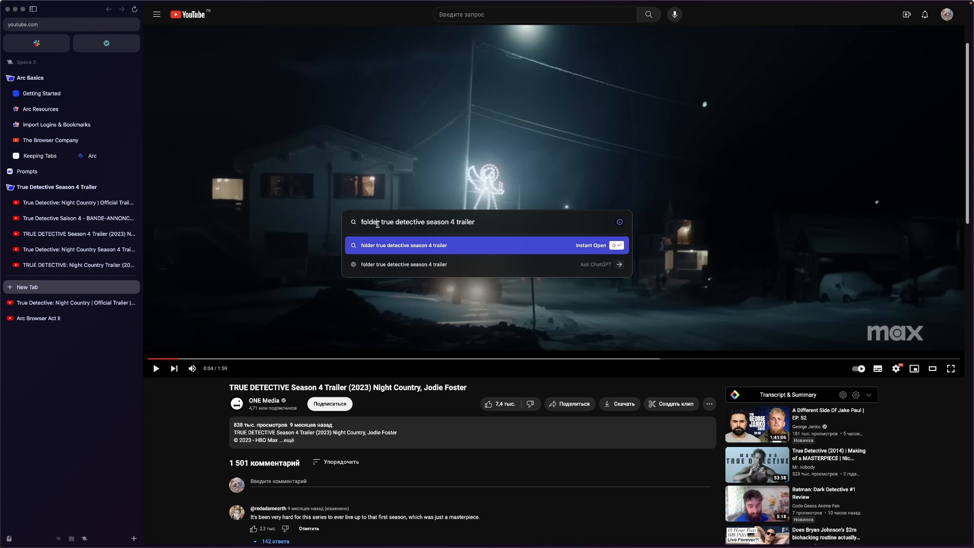
pyautogui.hotkey('alt', 'BackSpace')
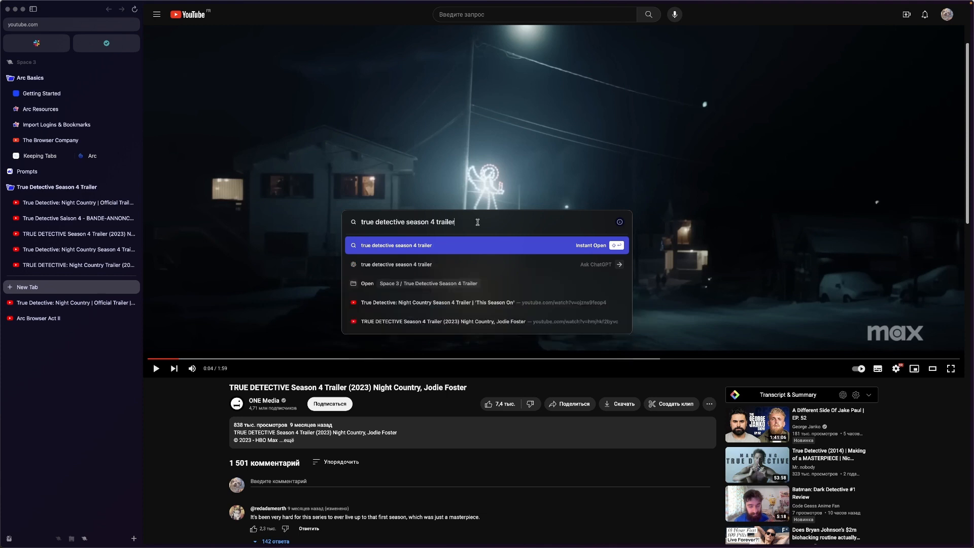
pyautogui.press('Return')
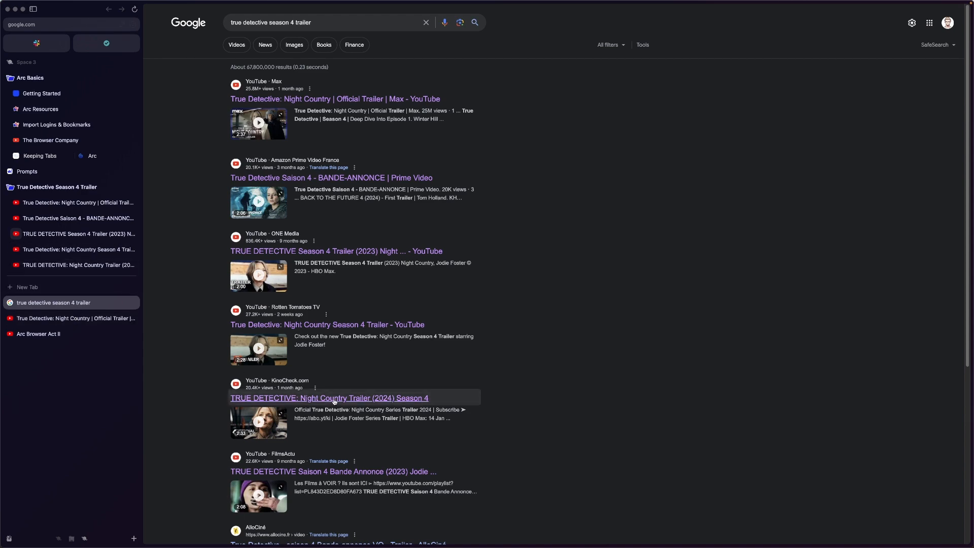
pyautogui.scroll(-2, 333, 399)
pyautogui.scroll(-2, 334, 398)
pyautogui.scroll(6, 333, 304)
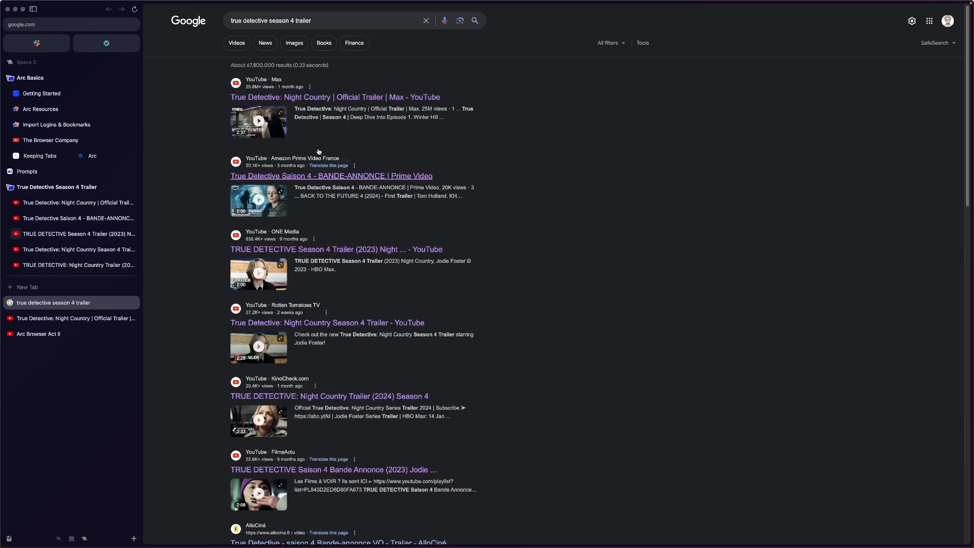
pyautogui.moveTo(337, 251)
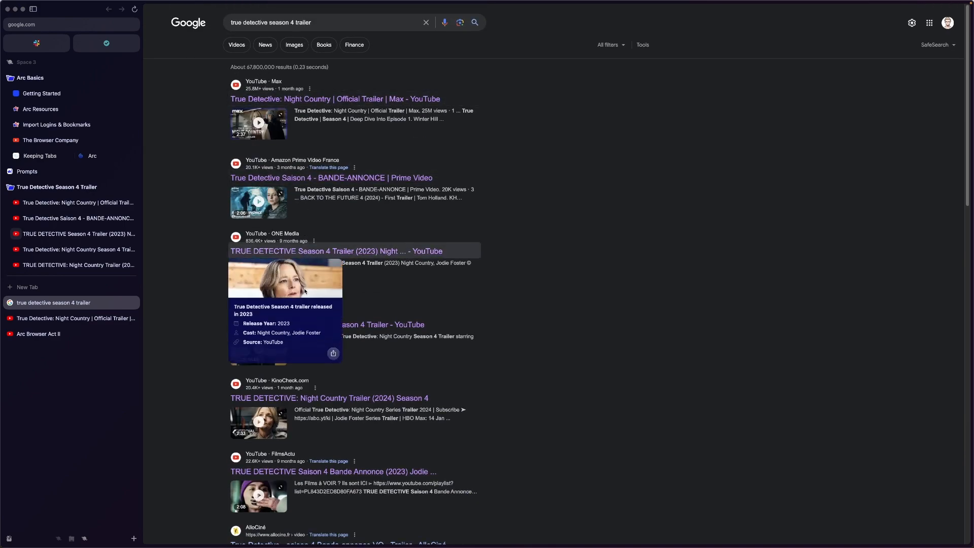
pyautogui.scroll(-1, 388, 399)
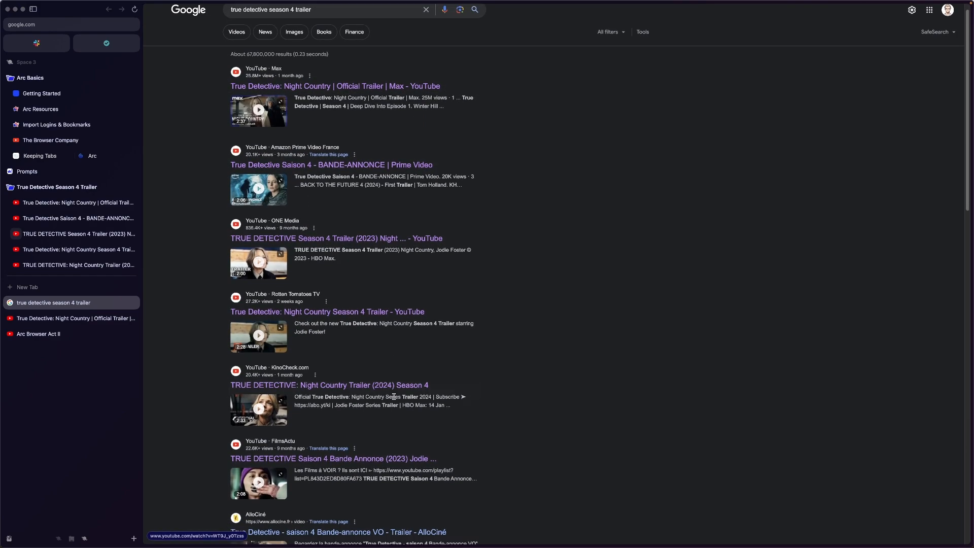
pyautogui.scroll(-2, 388, 429)
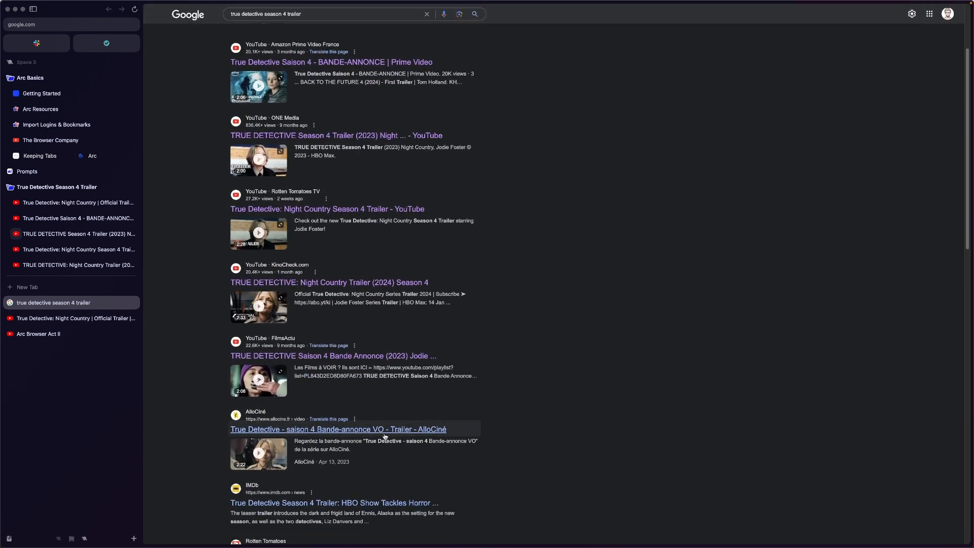
pyautogui.scroll(-2, 386, 432)
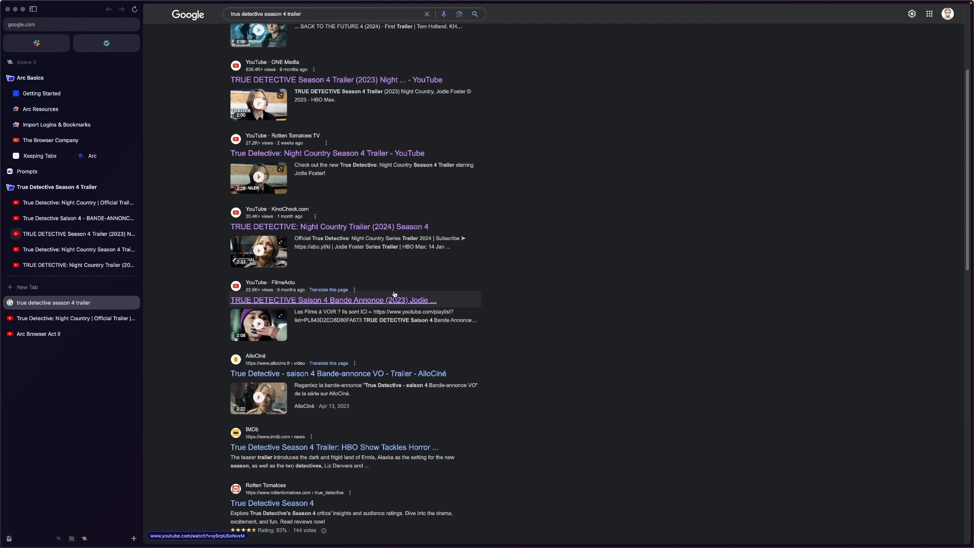
# Request 'folder of 7 true detective season 4 trailers' to create a second trailer-tabs folder.
pyautogui.press('super+t')
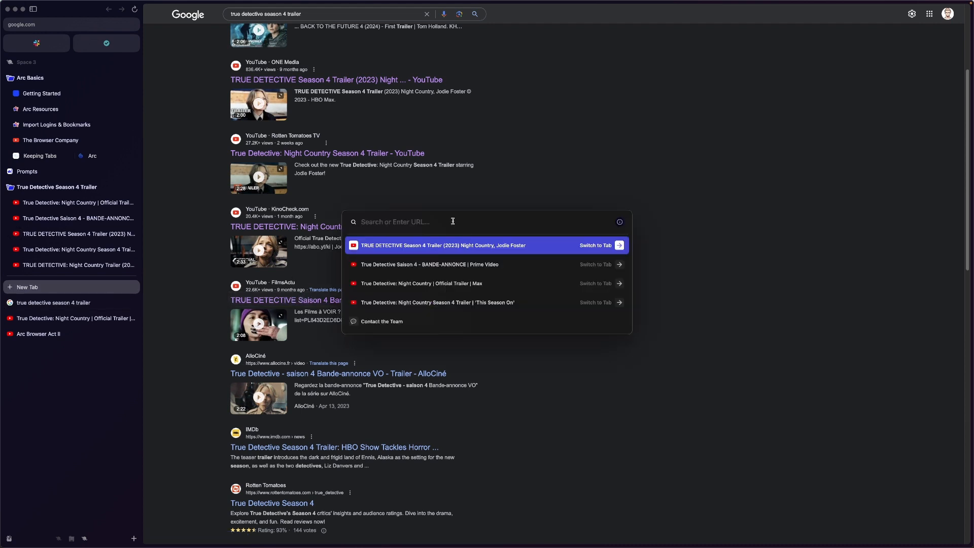
pyautogui.press('super+v')
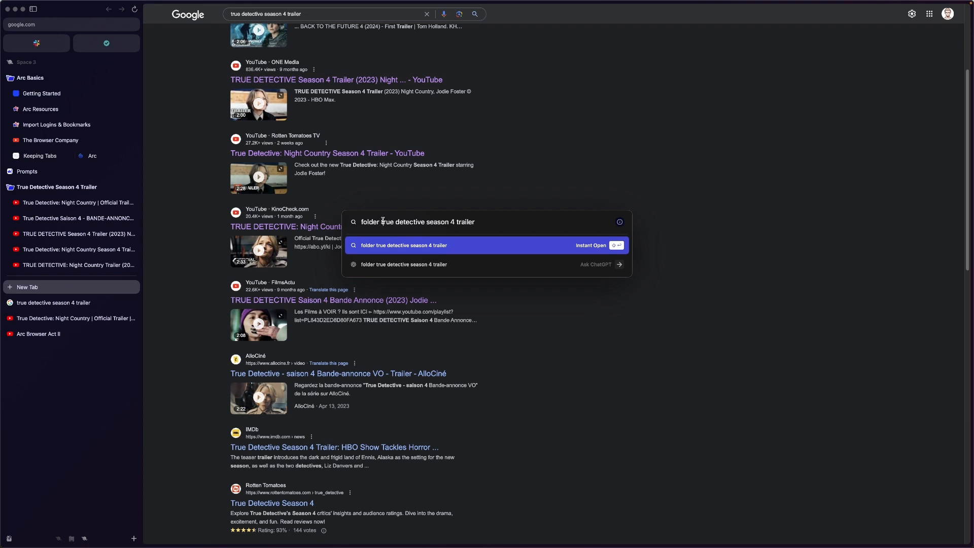
pyautogui.write('of')
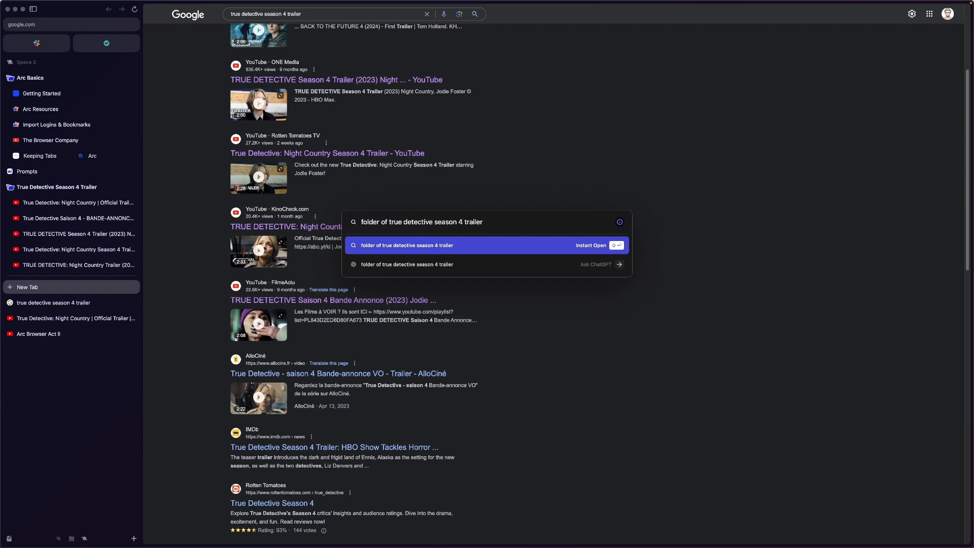
pyautogui.write(' 7')
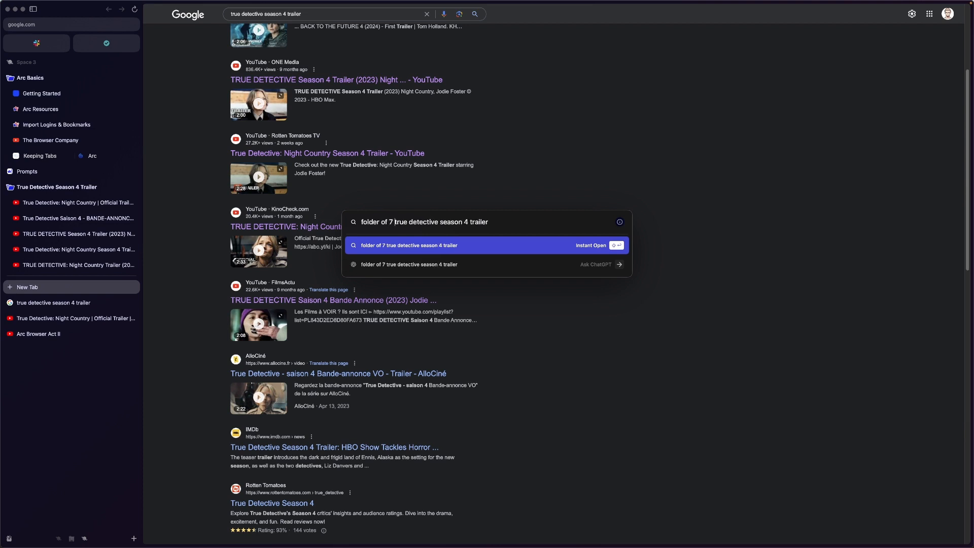
pyautogui.click(489, 221)
pyautogui.write('s')
pyautogui.press('Return')
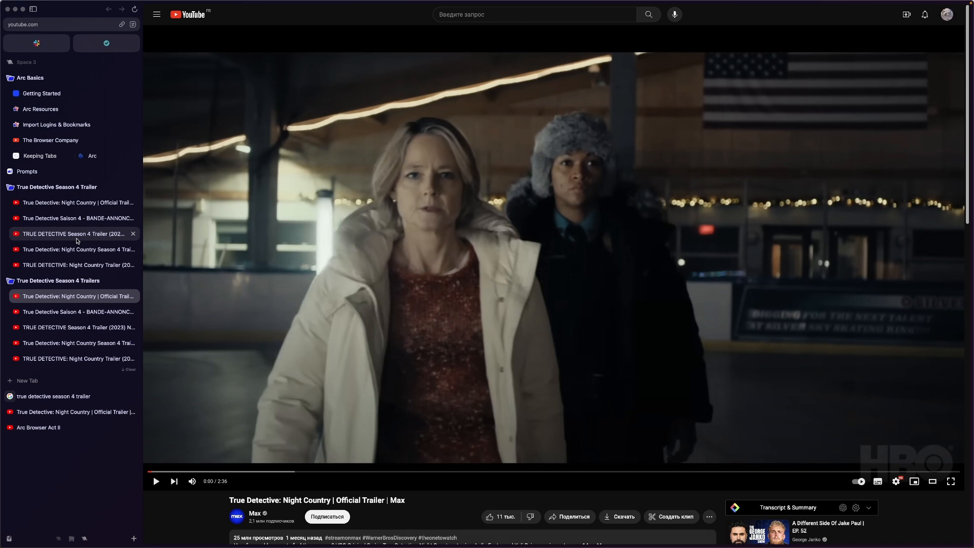
# Start another new-tab request for 'folder true detective season 4 trailer' without submitting.
pyautogui.press('super+t')
pyautogui.write('folder true detective season 4 trailer')
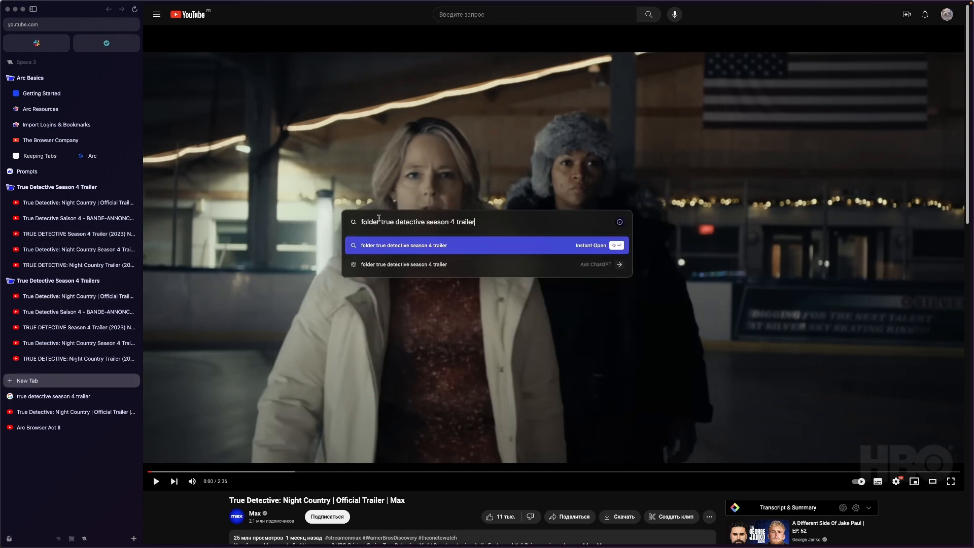